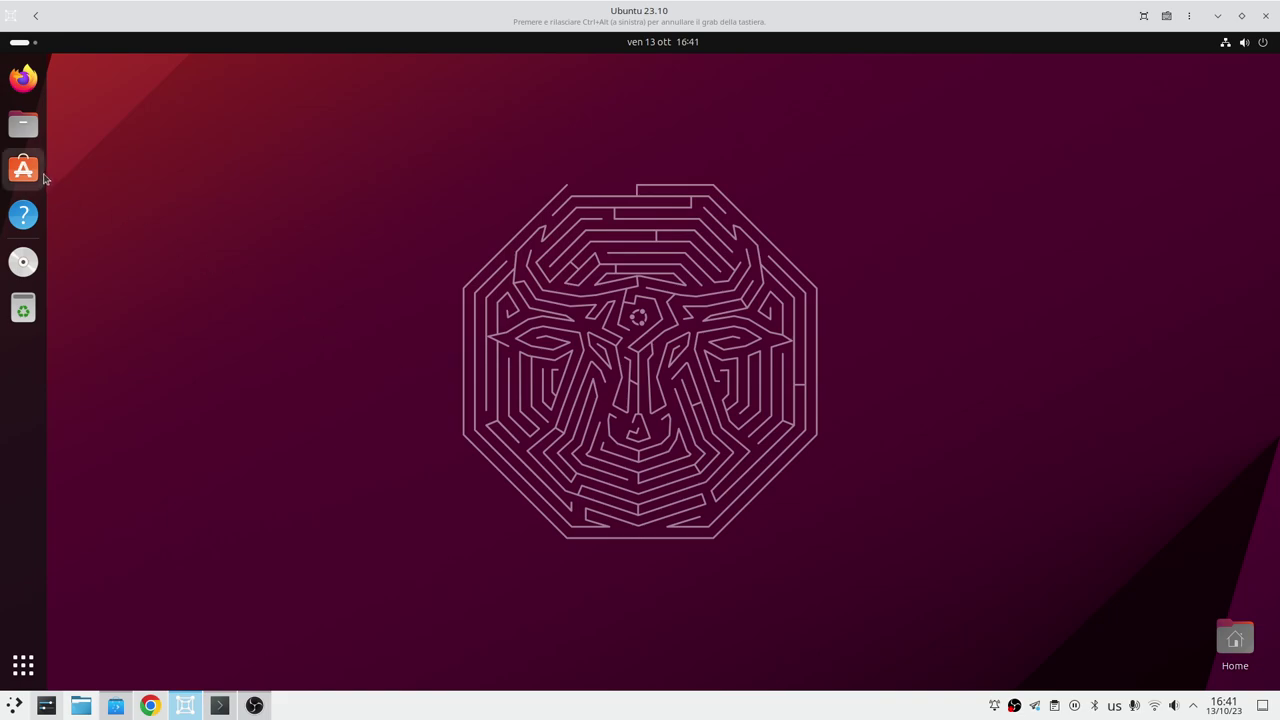
Step: Search the store for "vlc" among the Debian packages and open the VLC page
drag(254, 77, 381, 88)
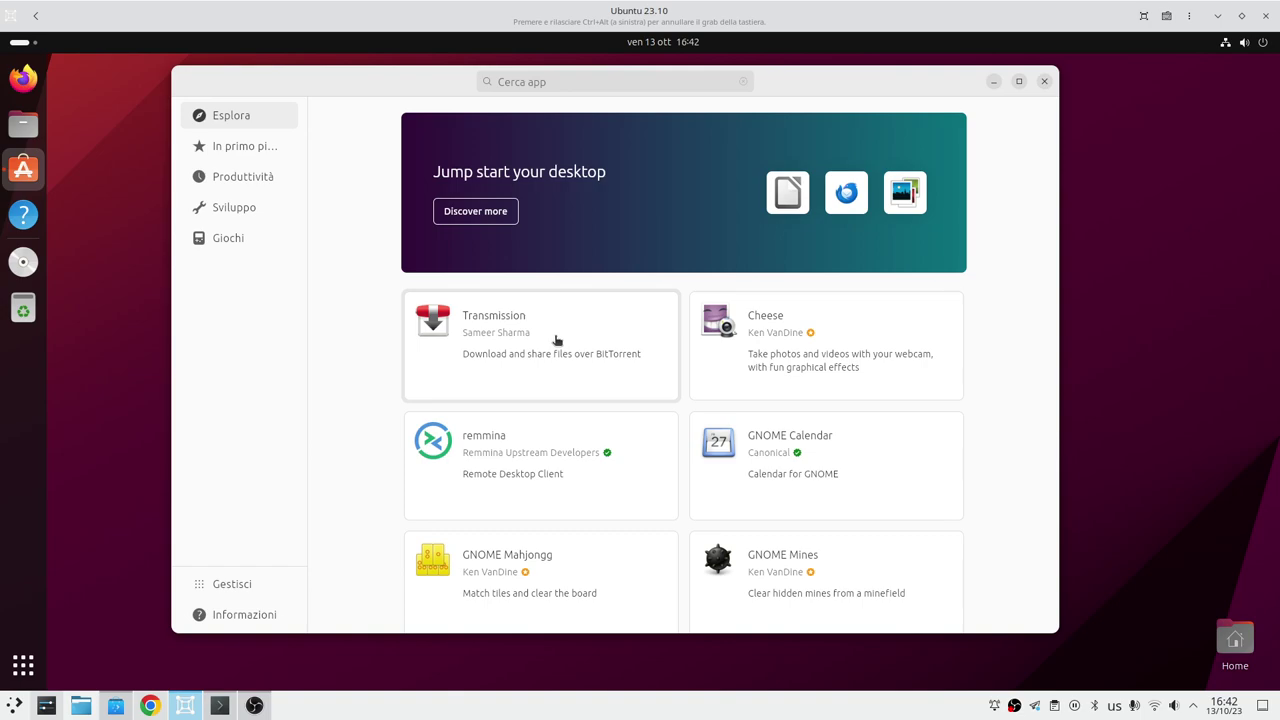
click(615, 85)
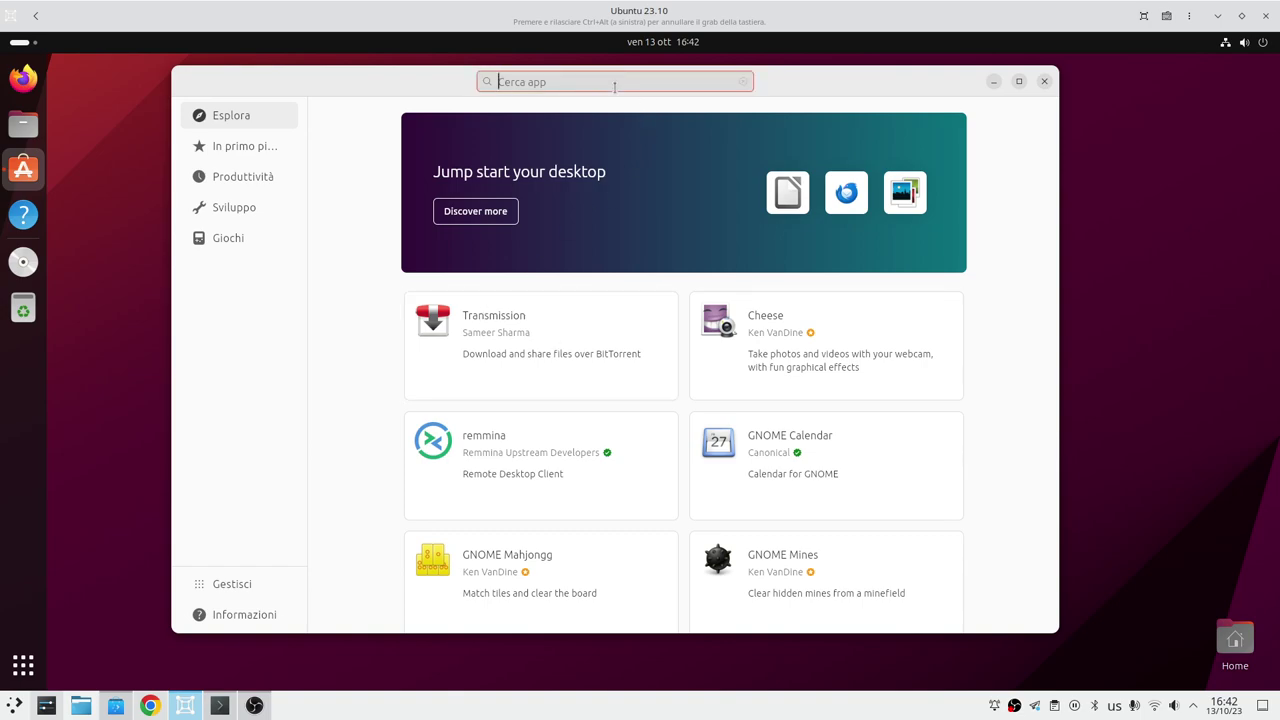
text(vlc)
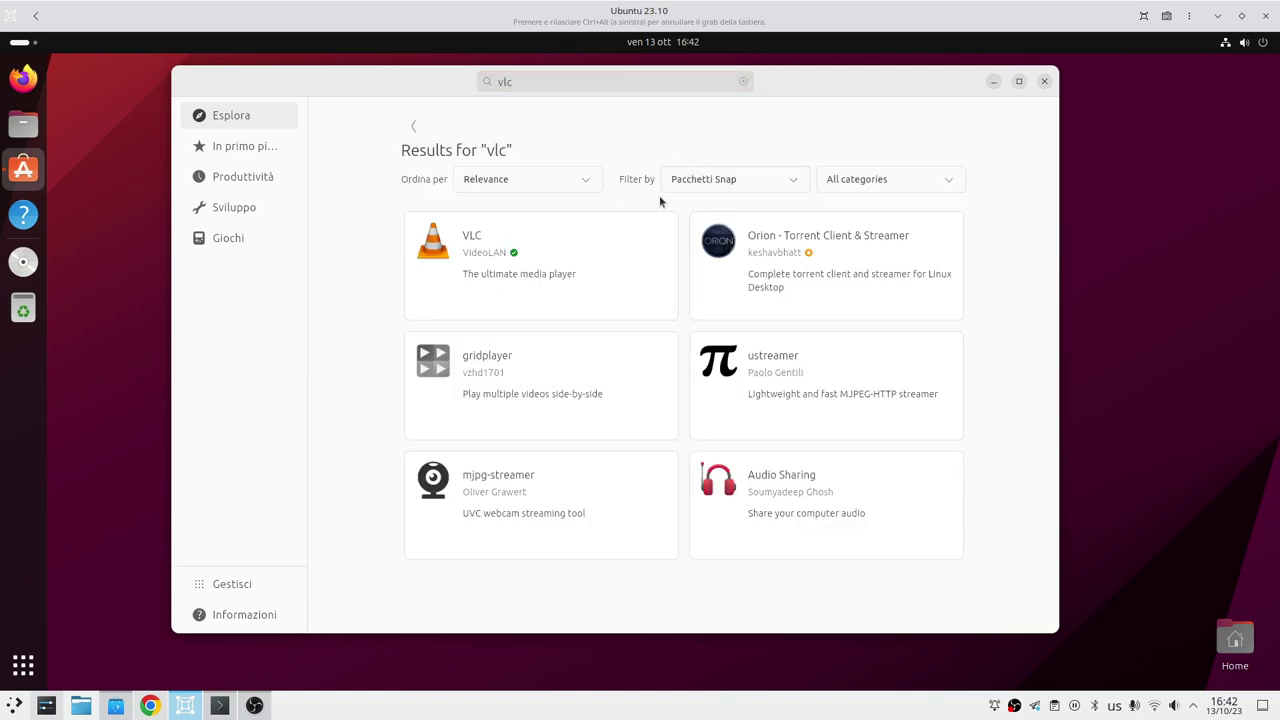
click(714, 190)
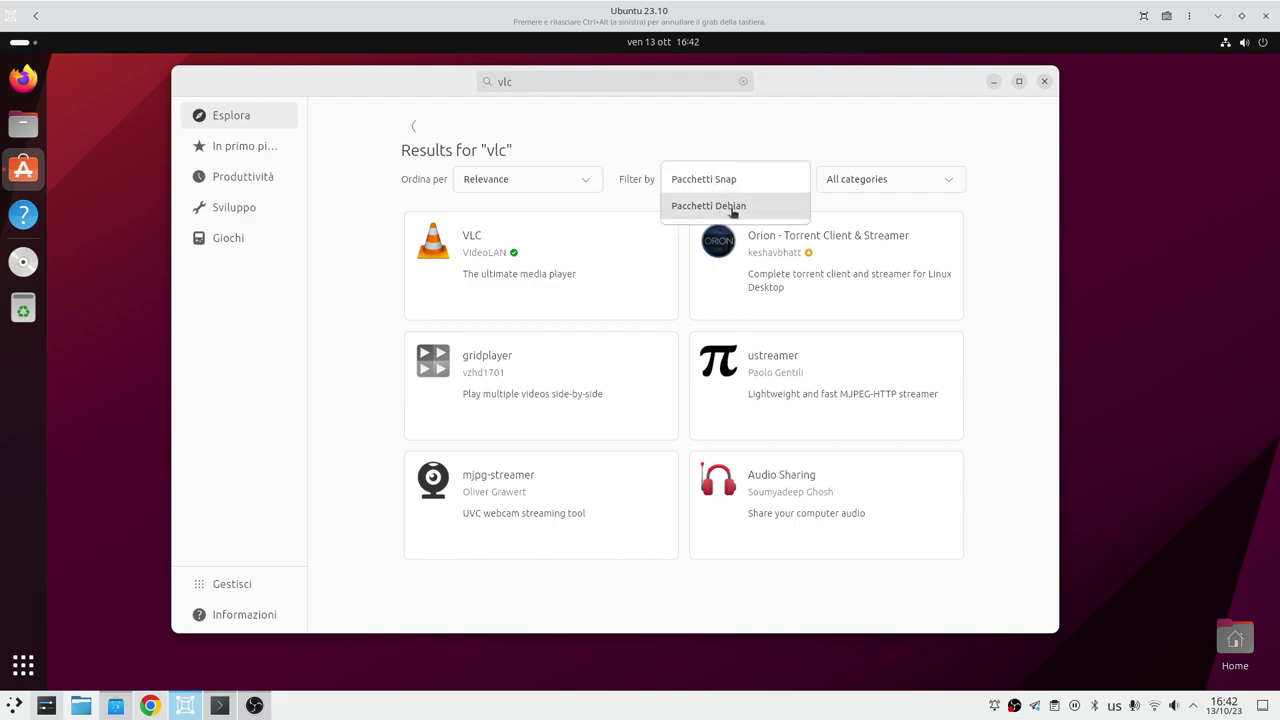
click(733, 207)
click(563, 280)
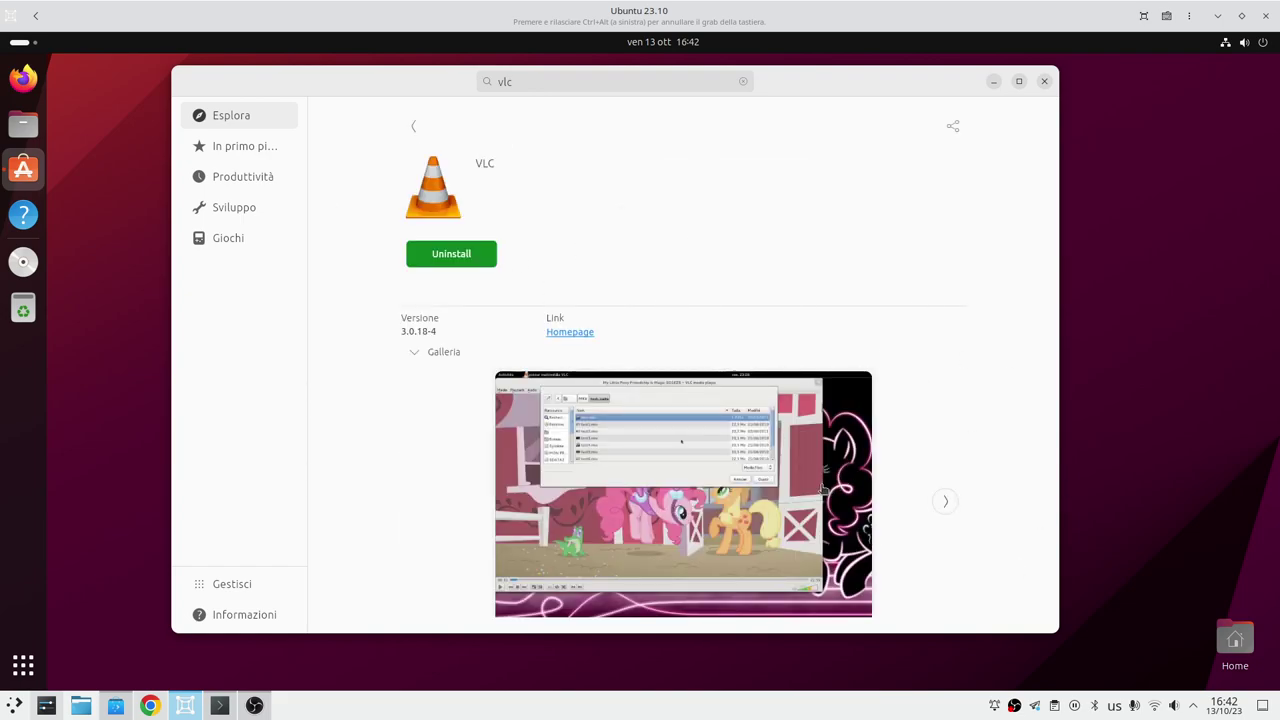
Step: Return to the vlc results and filter them by Snap packages
click(416, 127)
click(768, 178)
click(771, 180)
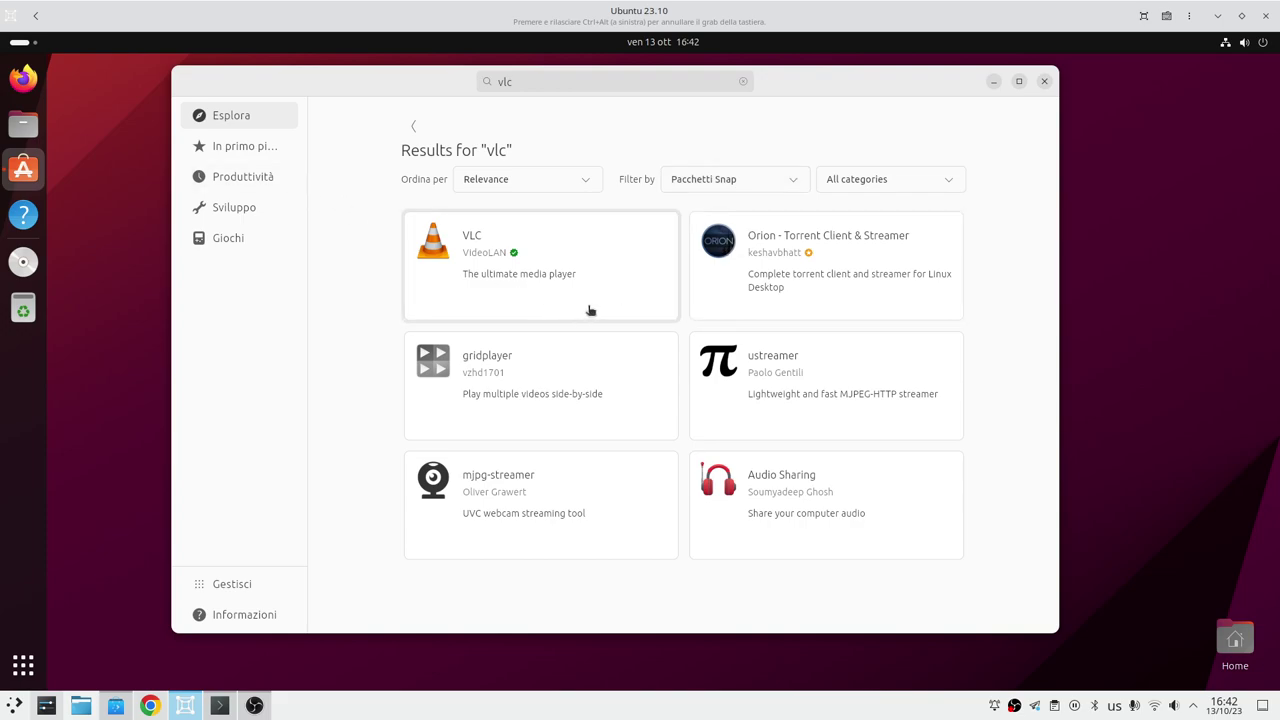
Step: Look through the In primo piano category and the suggested apps on the Esplora page
click(257, 146)
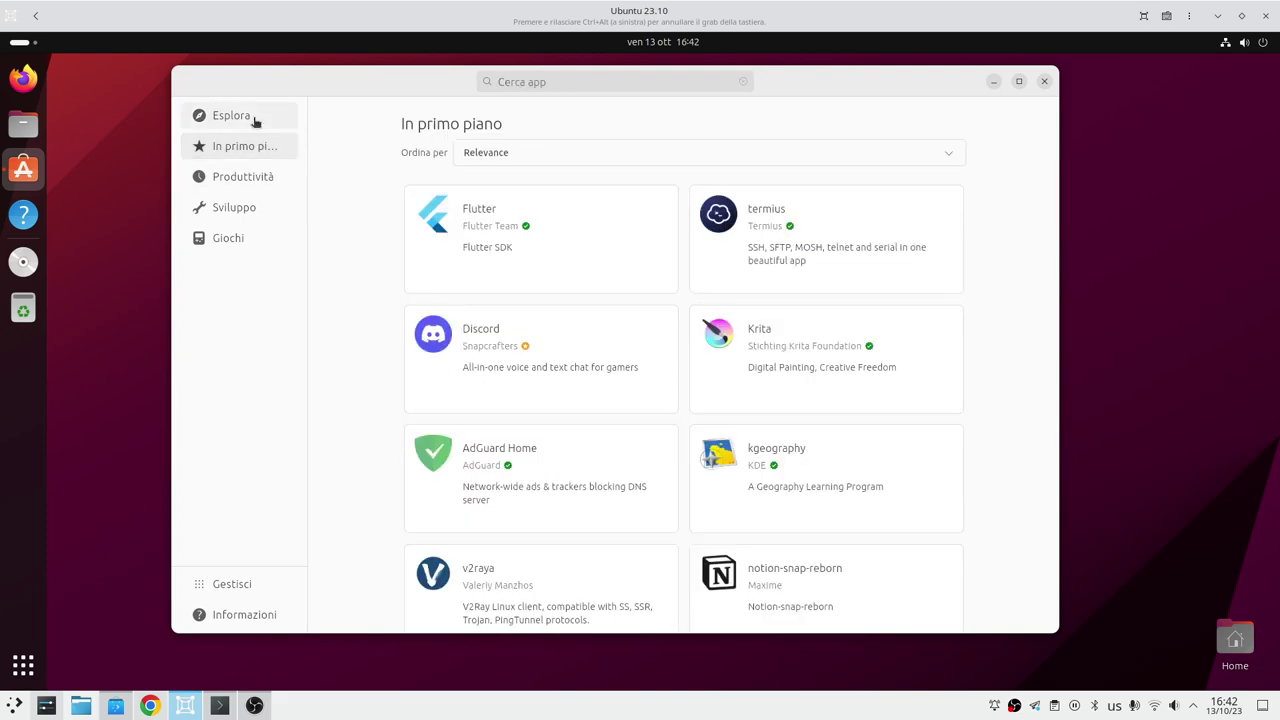
click(252, 119)
scroll(400, 370, down, 2)
scroll(494, 342, up, 2)
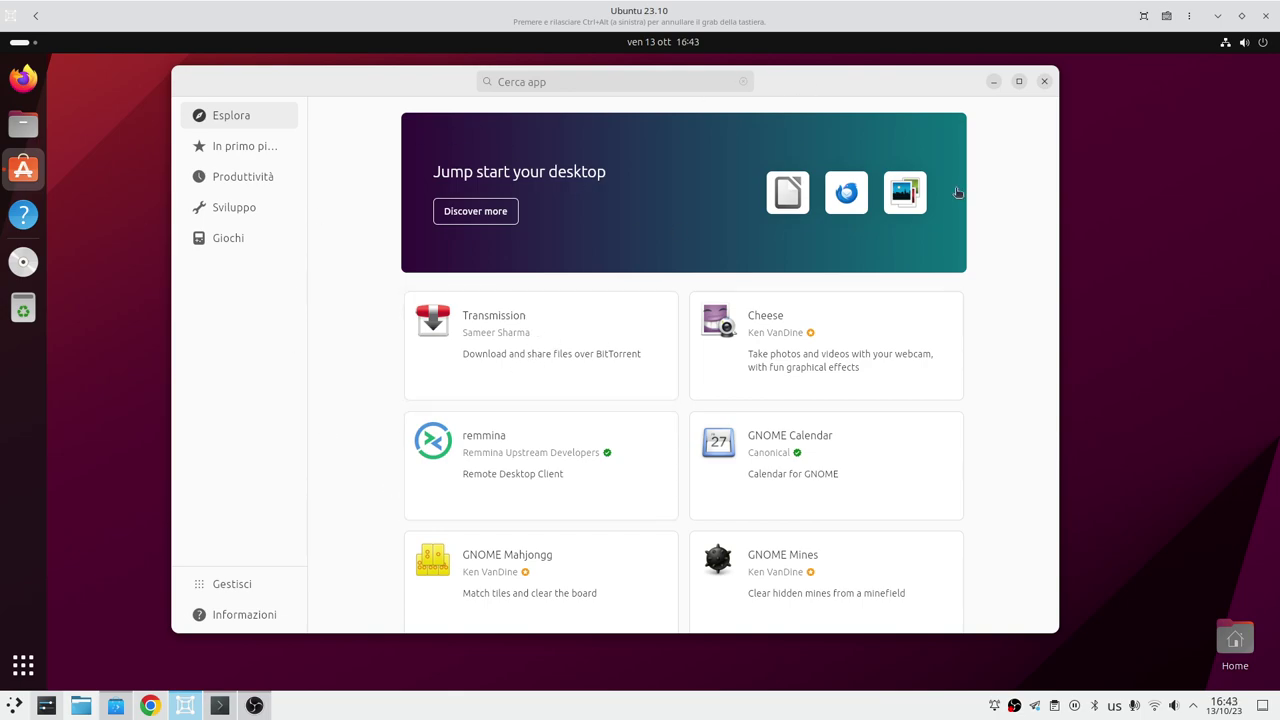
Step: Open the suggested Transmission snap's page and view its available release channels
click(576, 325)
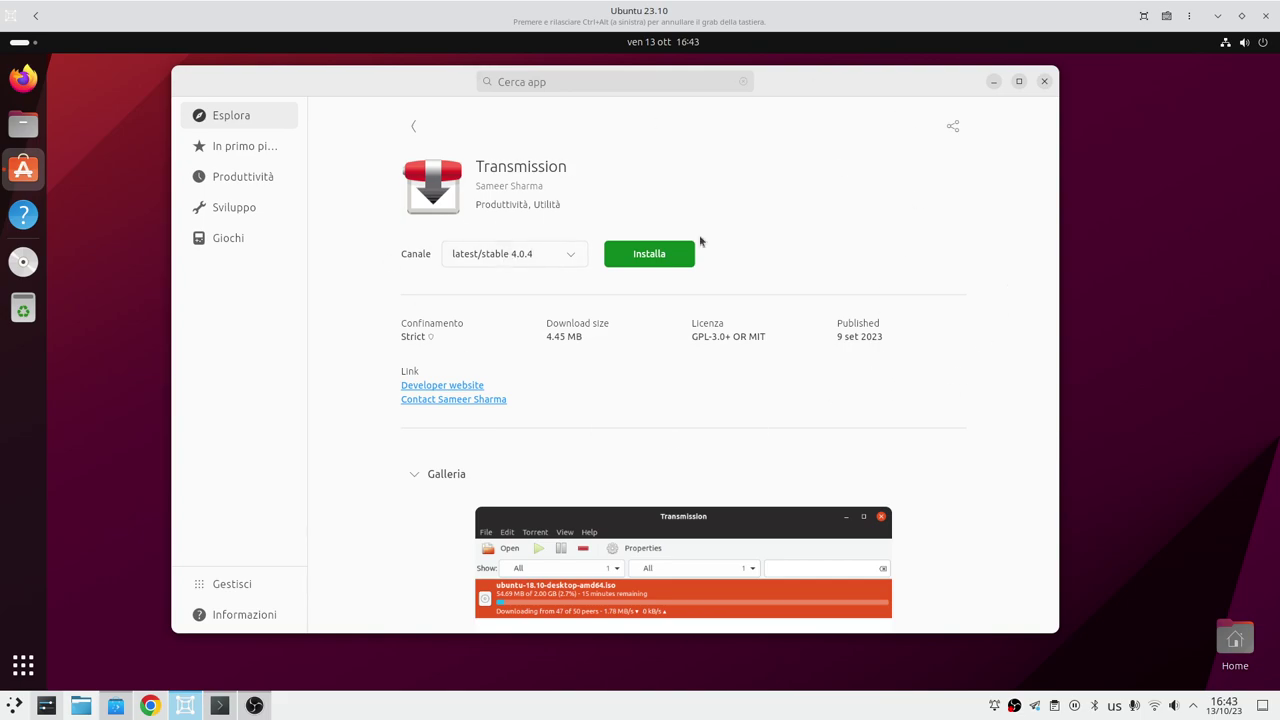
click(490, 256)
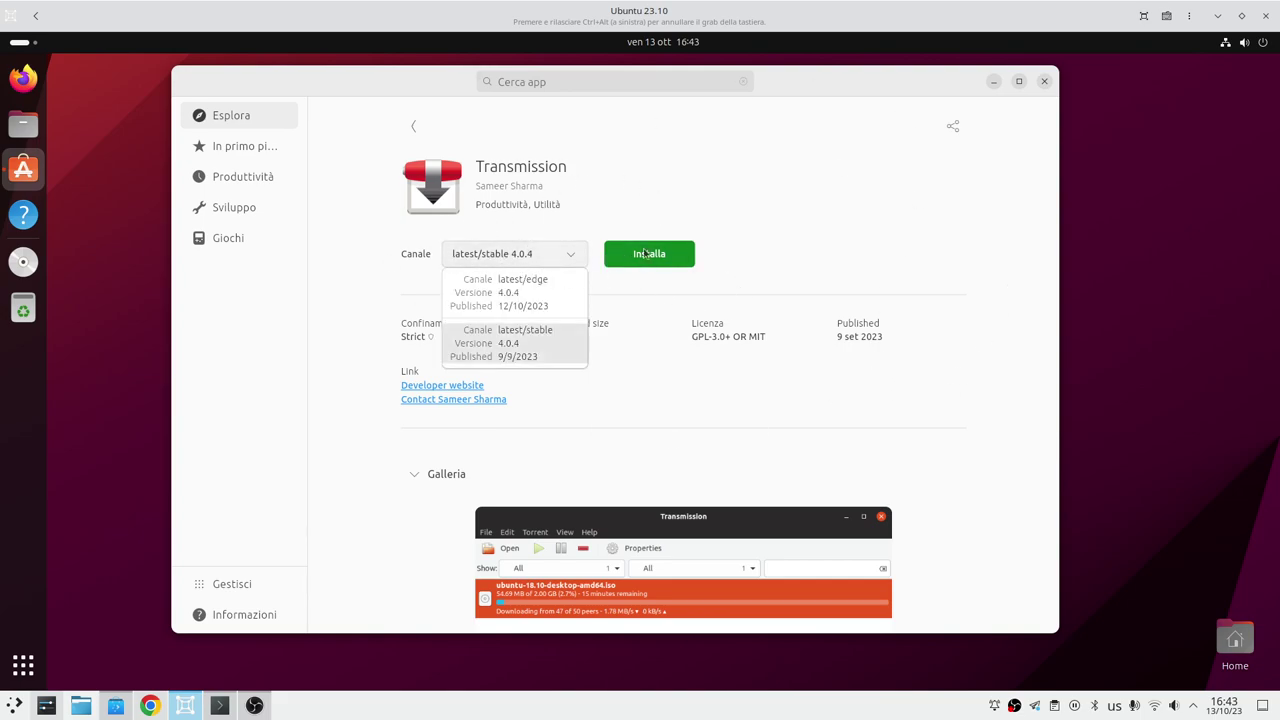
click(840, 206)
click(418, 143)
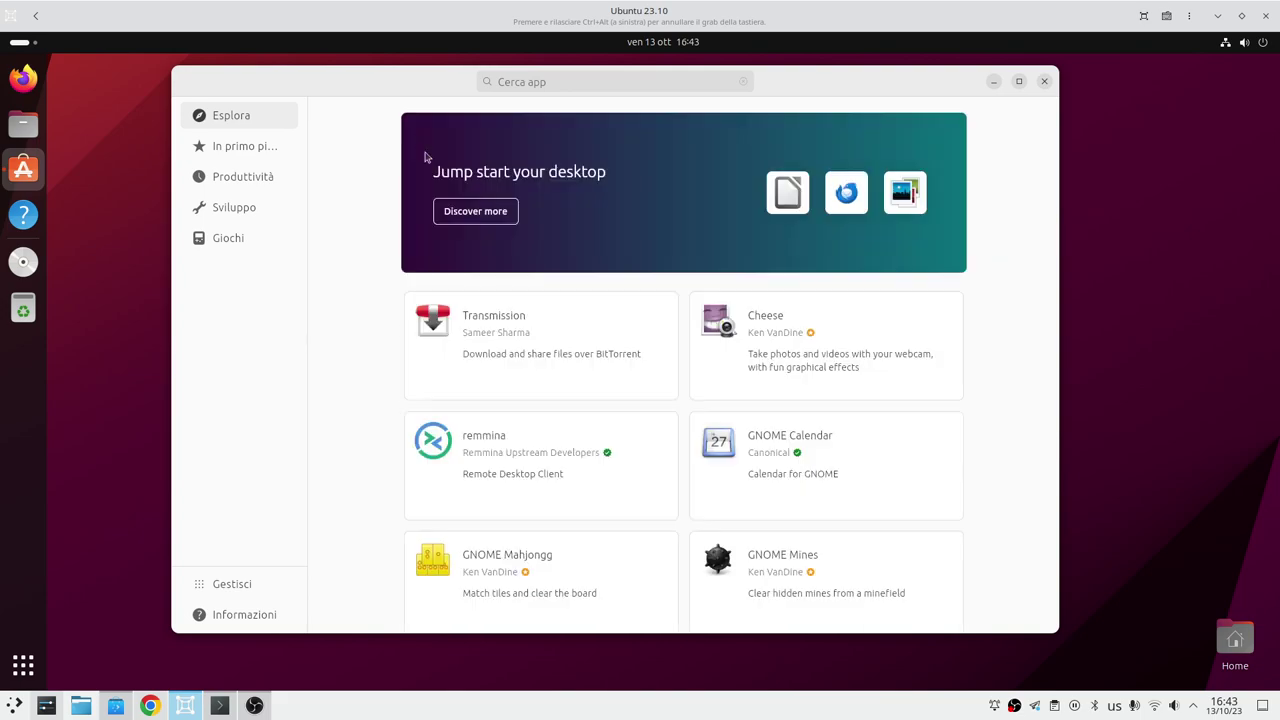
click(510, 315)
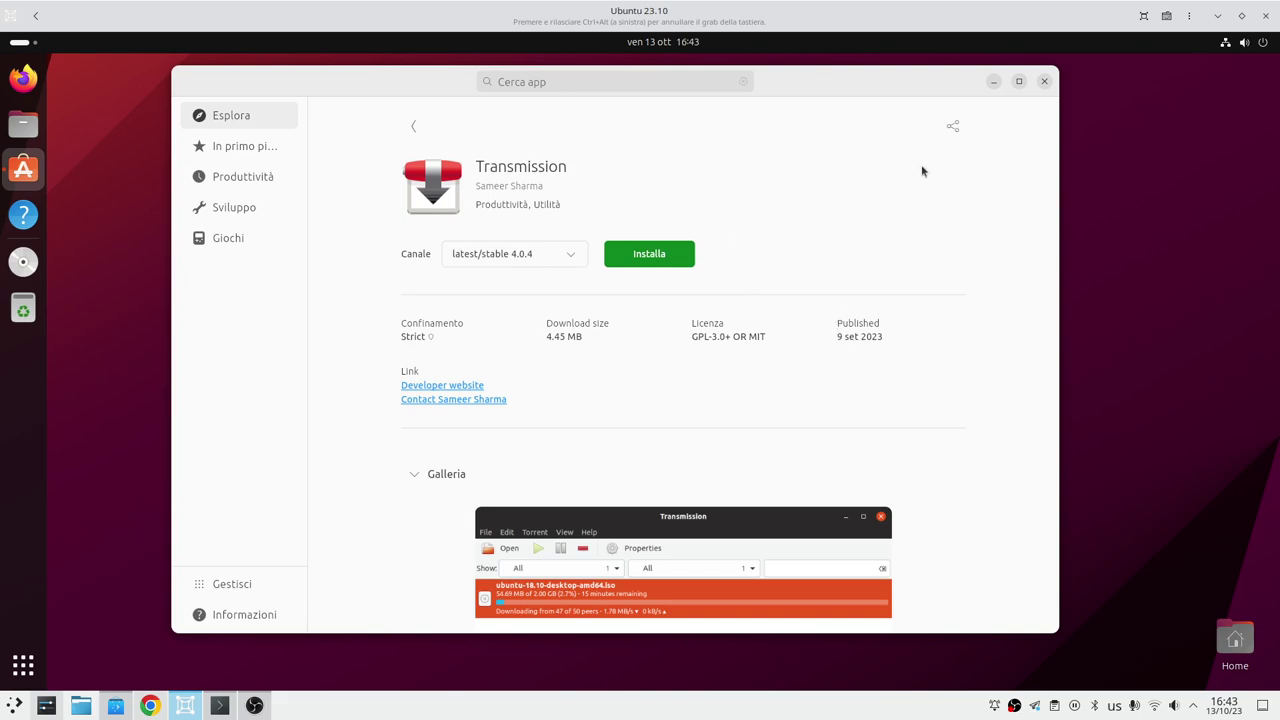
Step: Search for "transmission" and open the Transmission entry listed under the Debian packages
click(636, 78)
text(trasn)
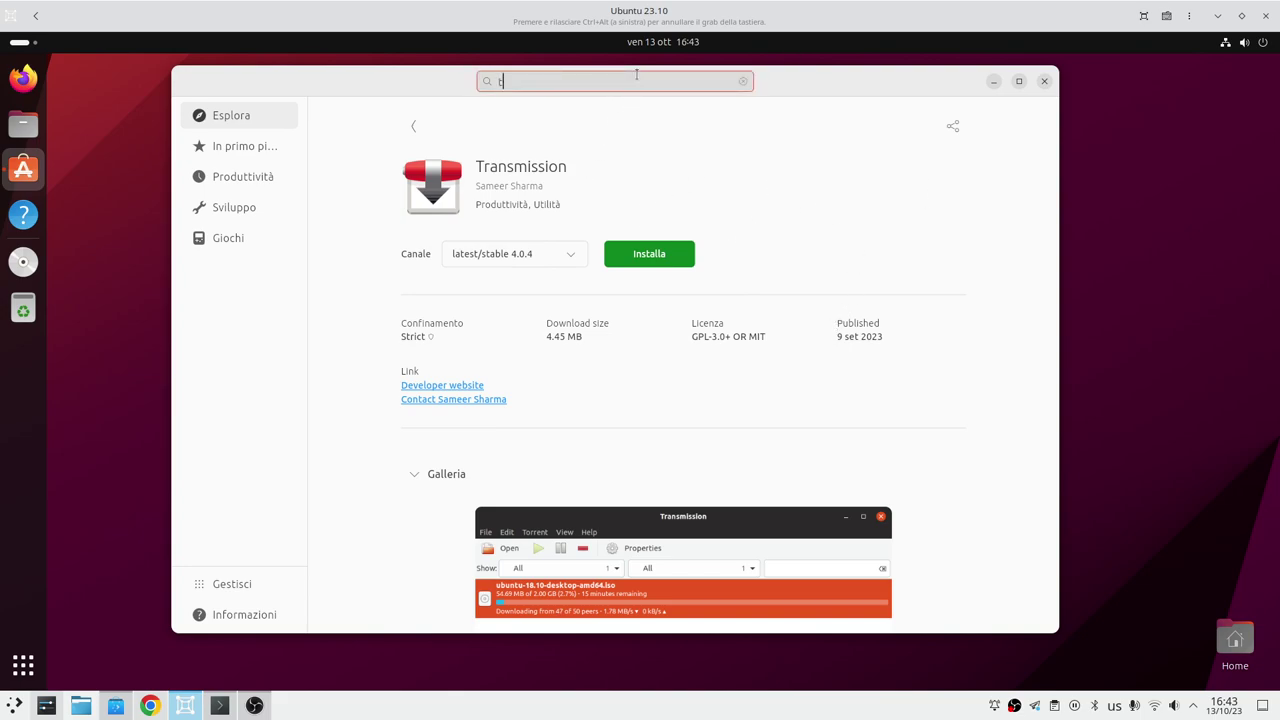
key(BackSpace)
key(BackSpace)
text(nsmission)
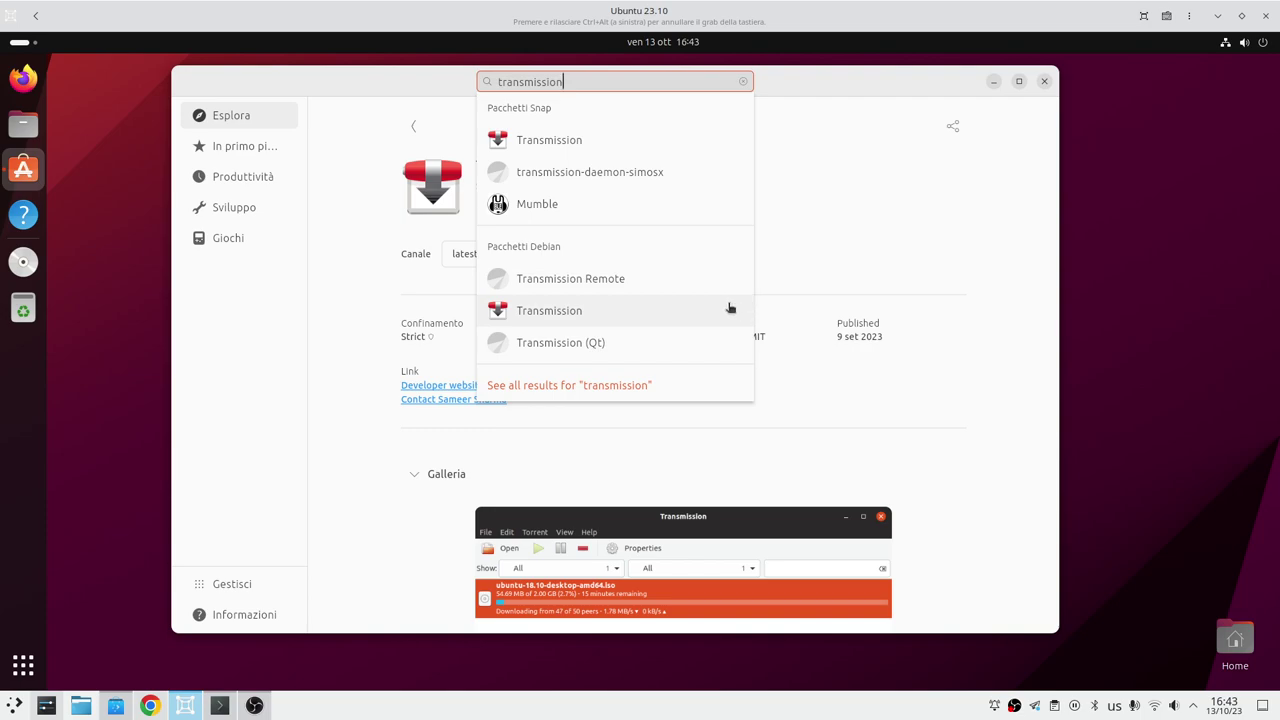
click(590, 308)
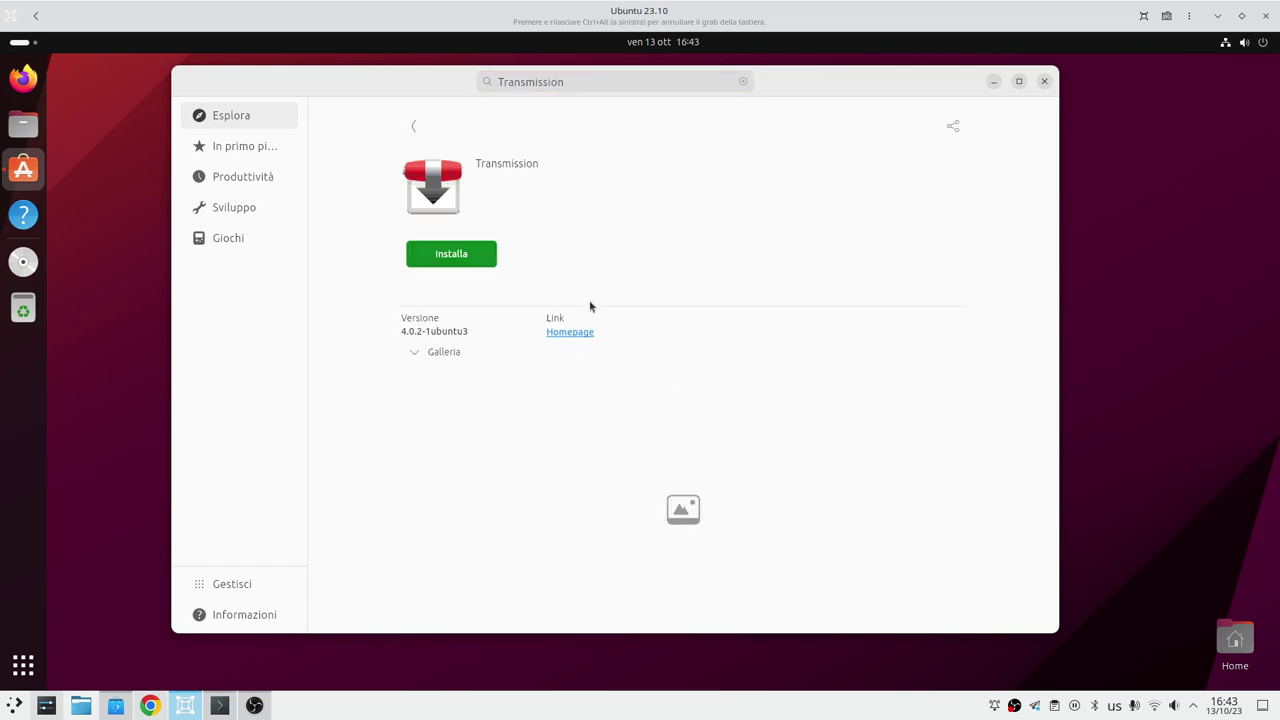
Step: Install the Transmission Debian package, authenticating with the account password
click(446, 255)
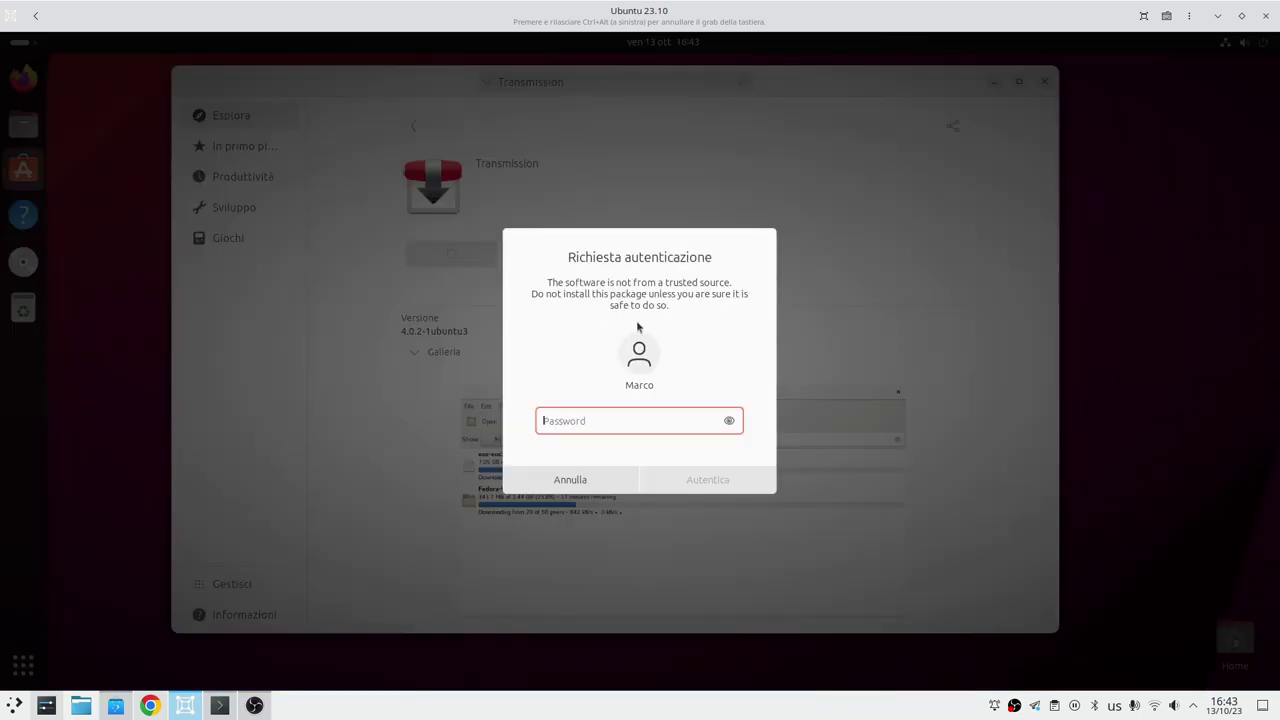
text(••••••••••)
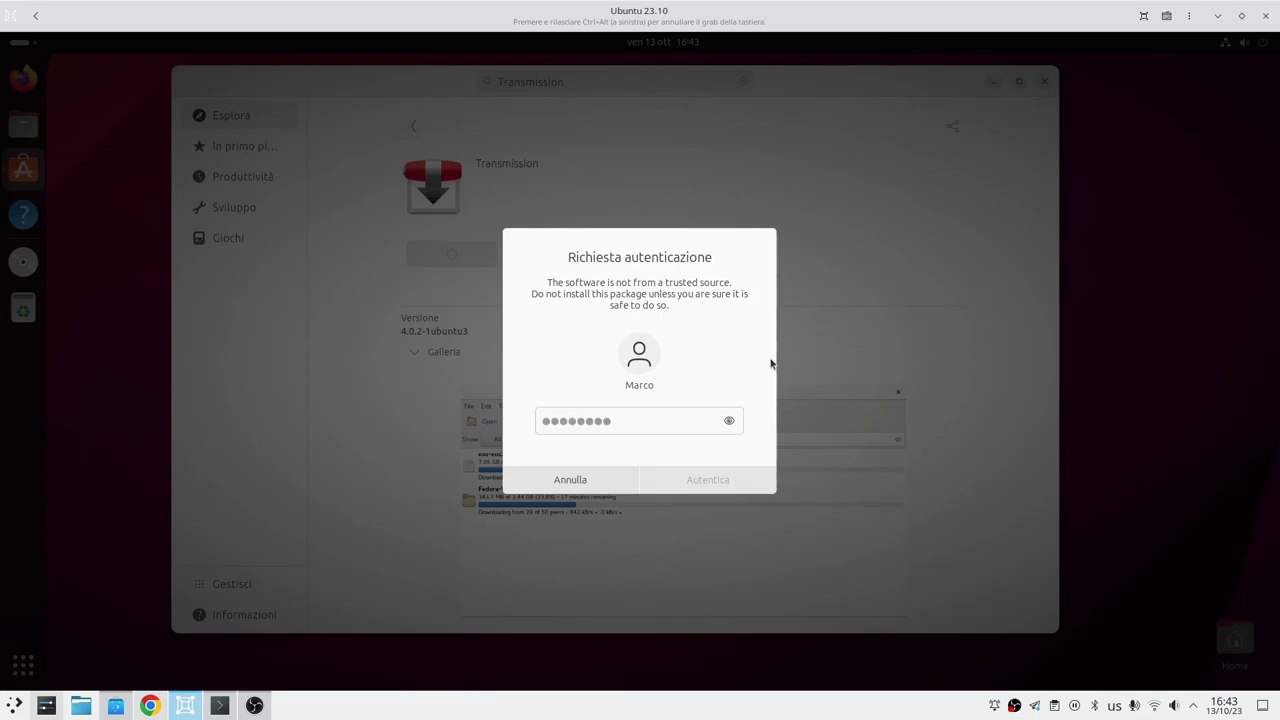
key(Return)
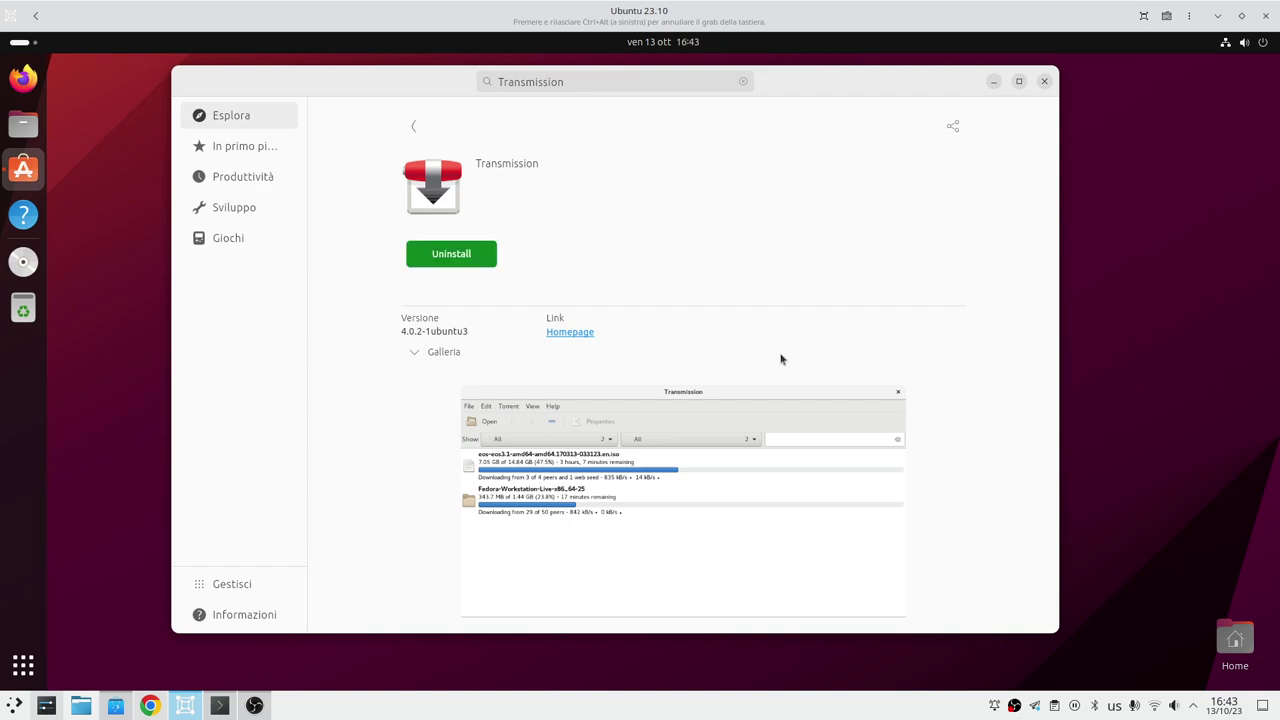
Step: Check for available app updates on the Gestisci page
click(234, 585)
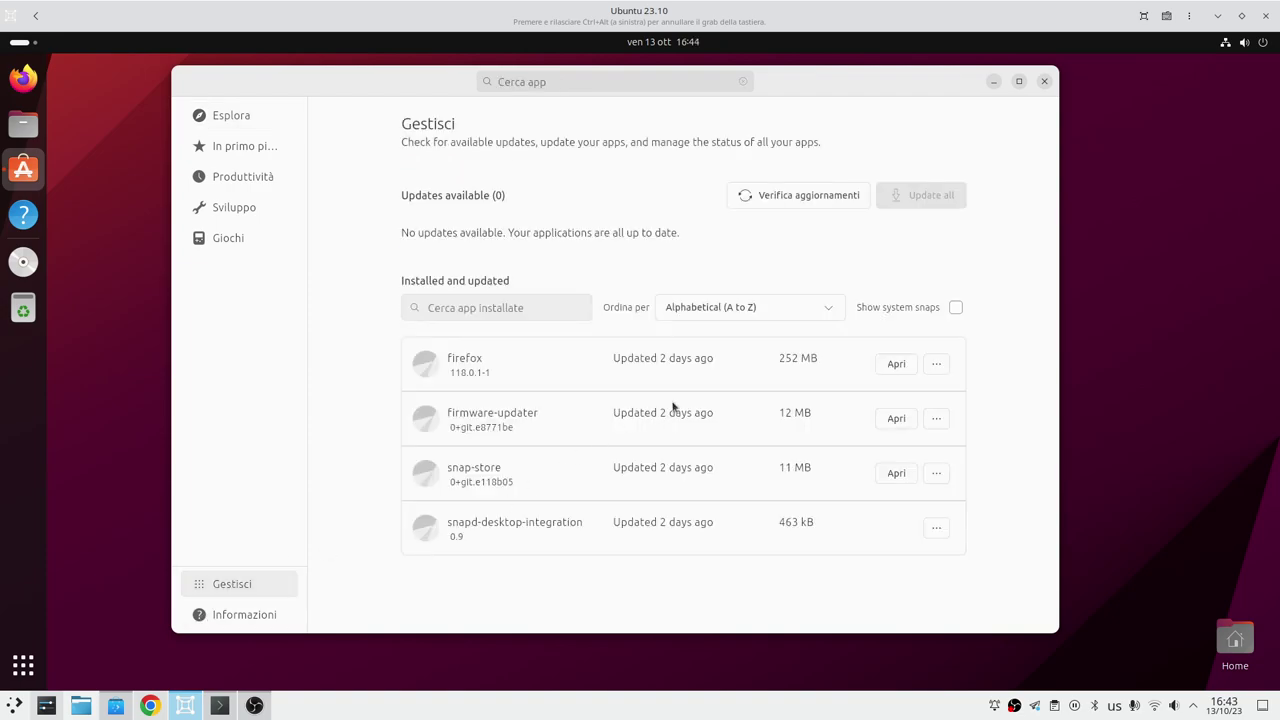
click(826, 193)
click(826, 203)
click(839, 199)
Step: Revisit the Transmission snap's page and browse the Esplora page down to the Featured Snaps section
click(203, 115)
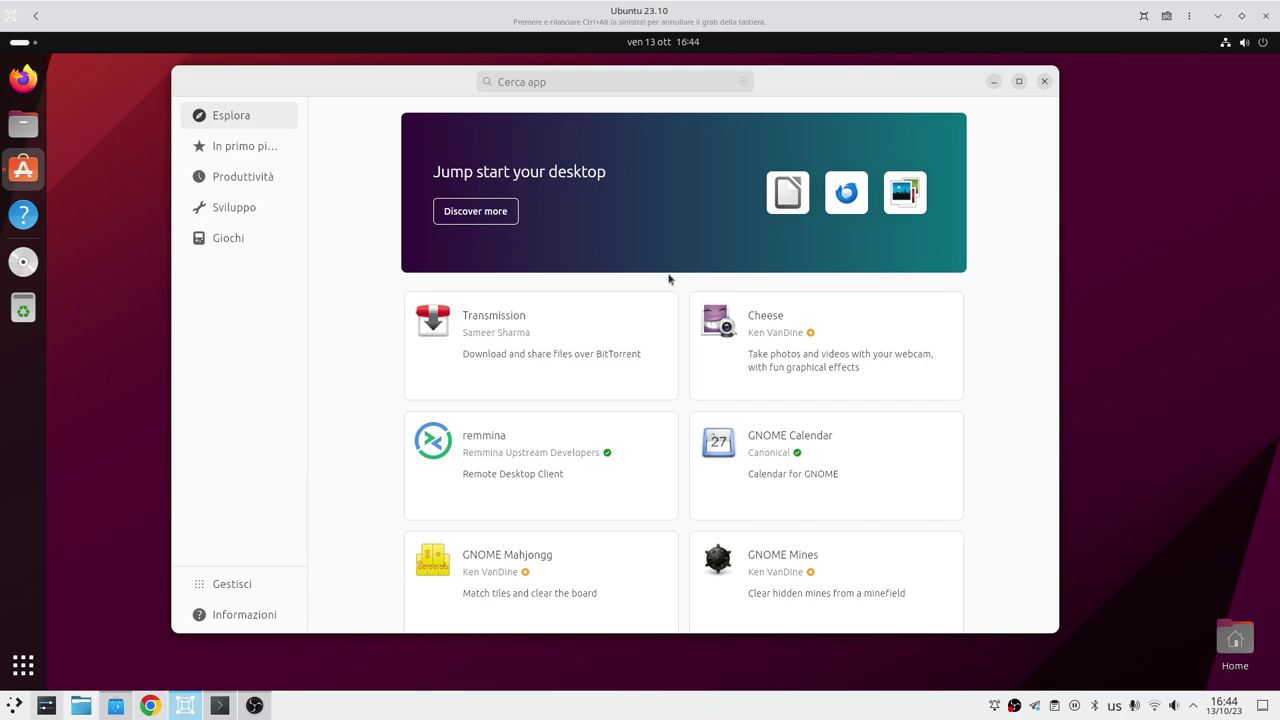
click(529, 333)
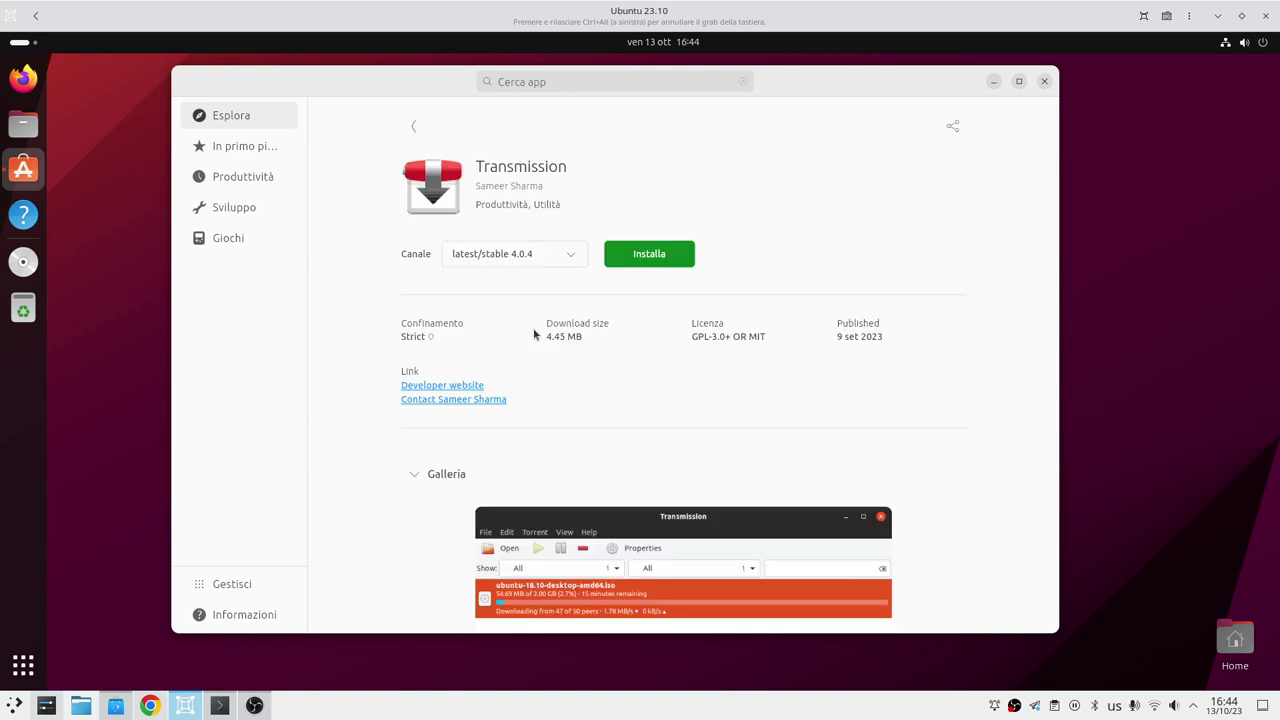
click(245, 117)
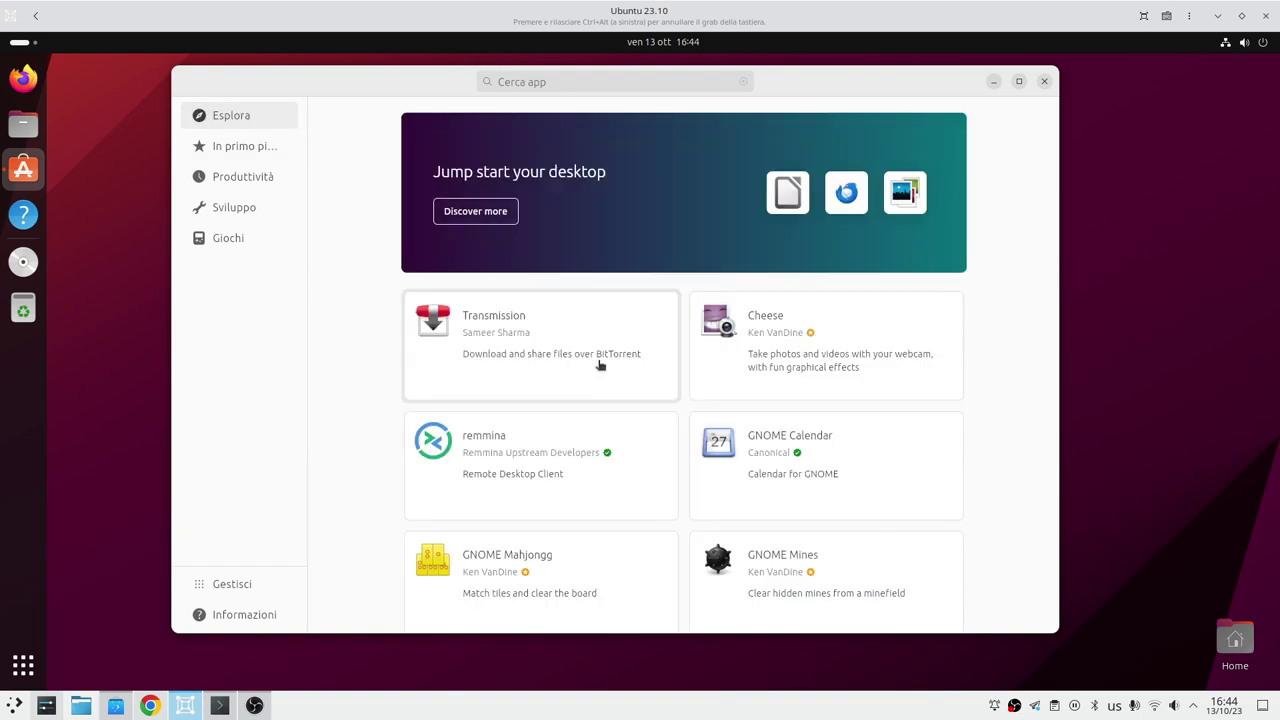
scroll(591, 356, down, 5)
scroll(591, 361, down, 3)
scroll(591, 360, up, 2)
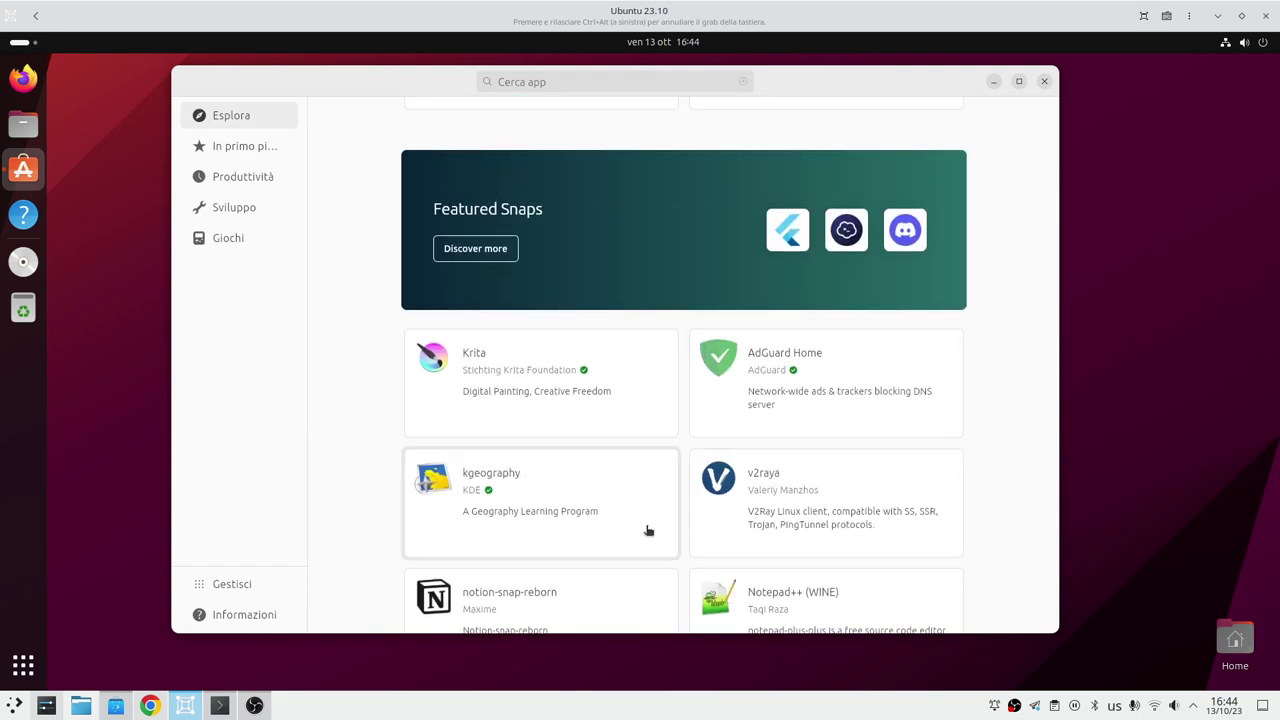
scroll(645, 524, down, 2)
scroll(638, 460, up, 2)
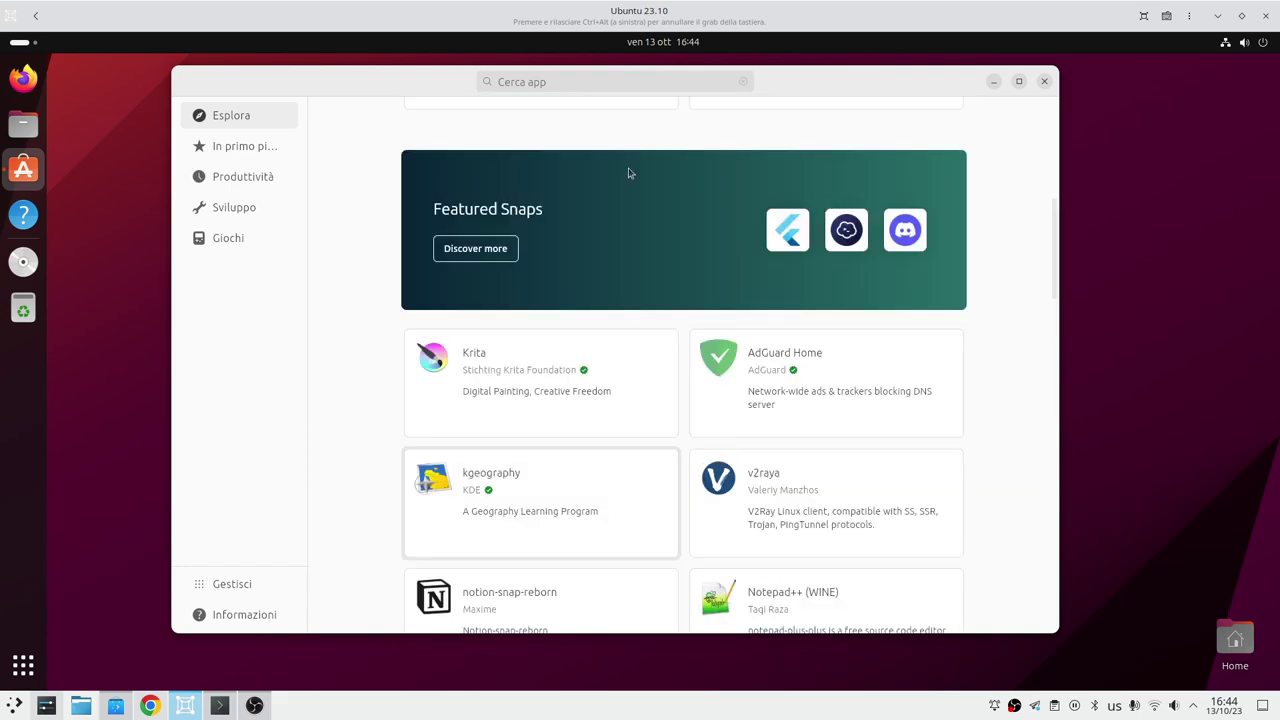
Step: View the Flutter page from the In primo piano category and return to the Esplora page
click(627, 81)
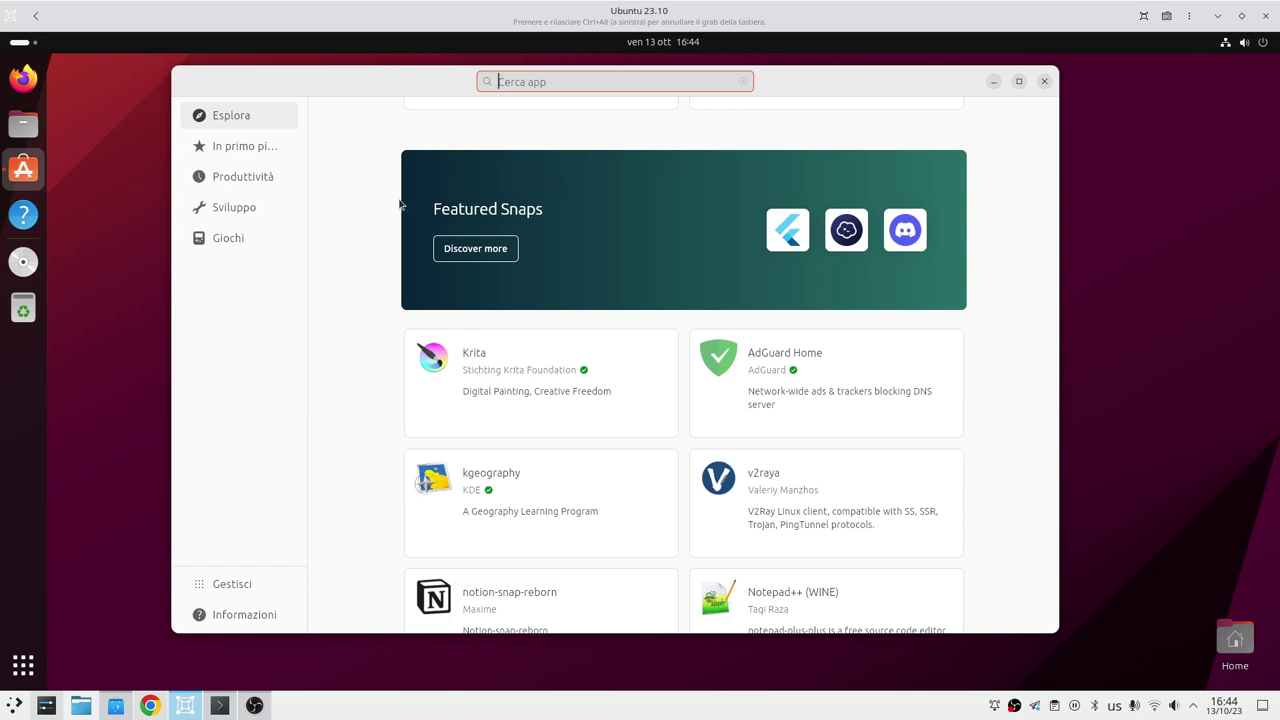
click(252, 148)
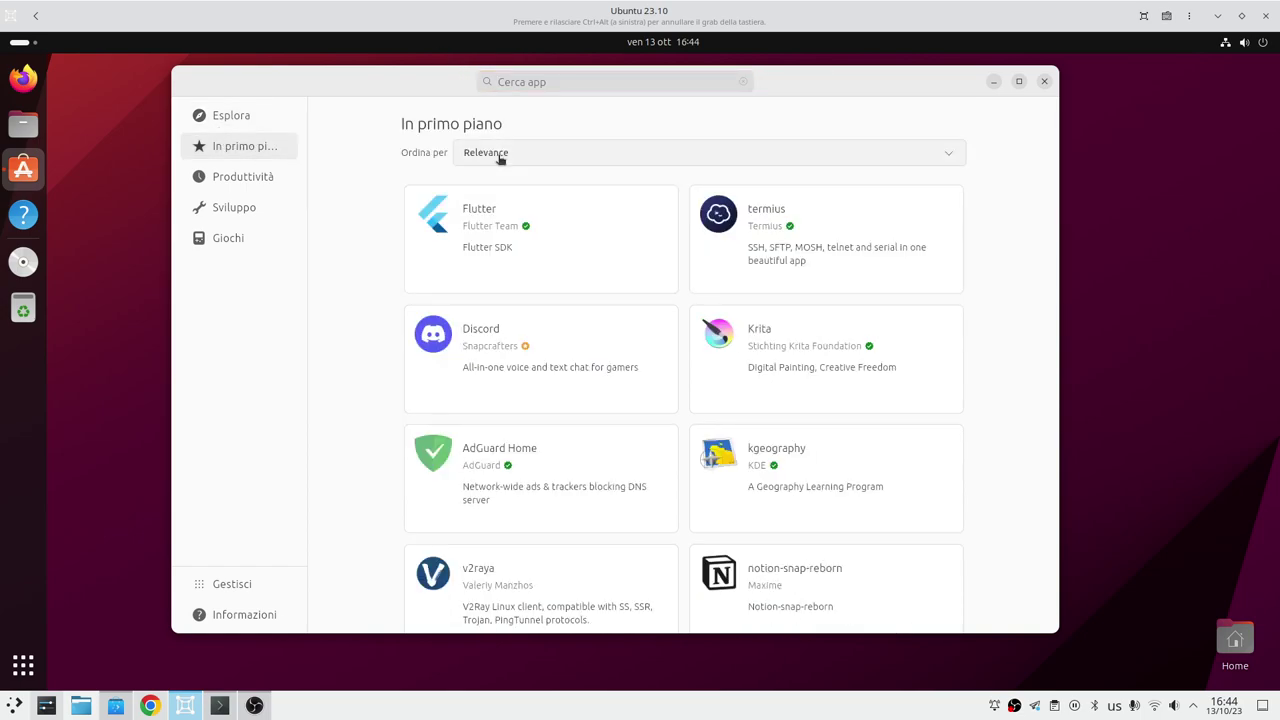
click(517, 257)
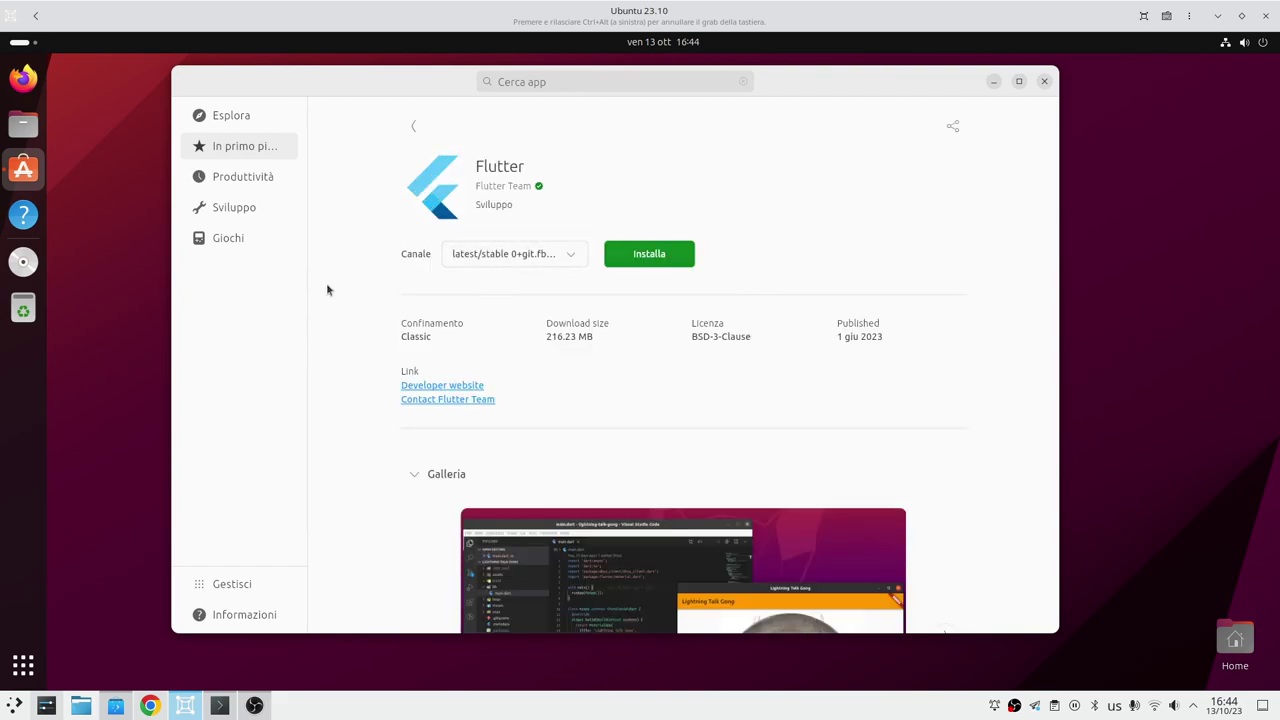
click(262, 117)
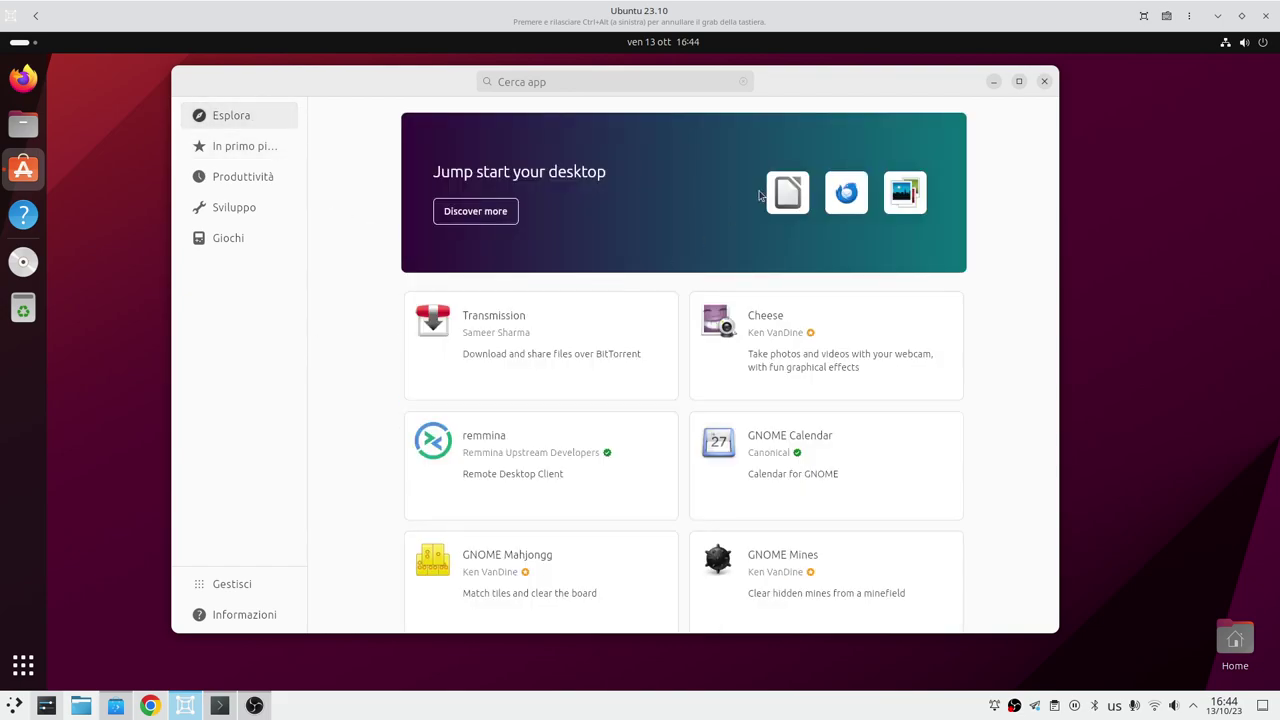
Step: Review the installed apps on the Gestisci page and run another update check
click(240, 585)
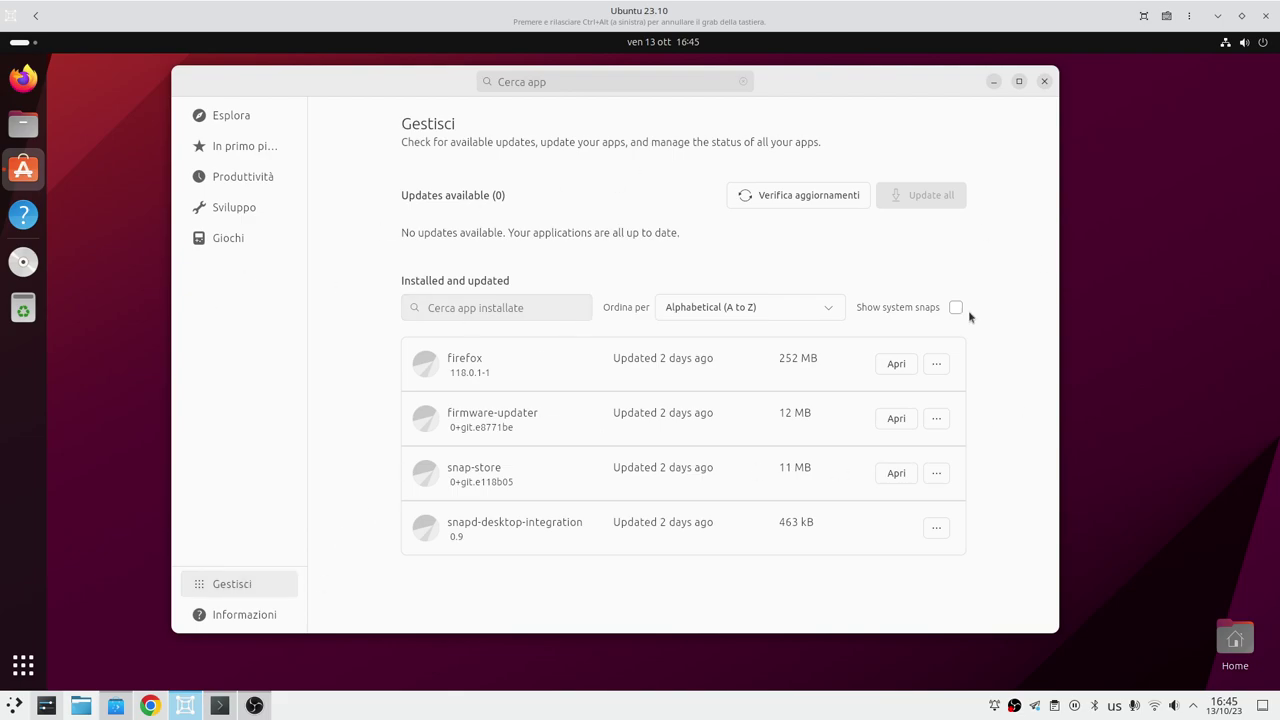
click(768, 192)
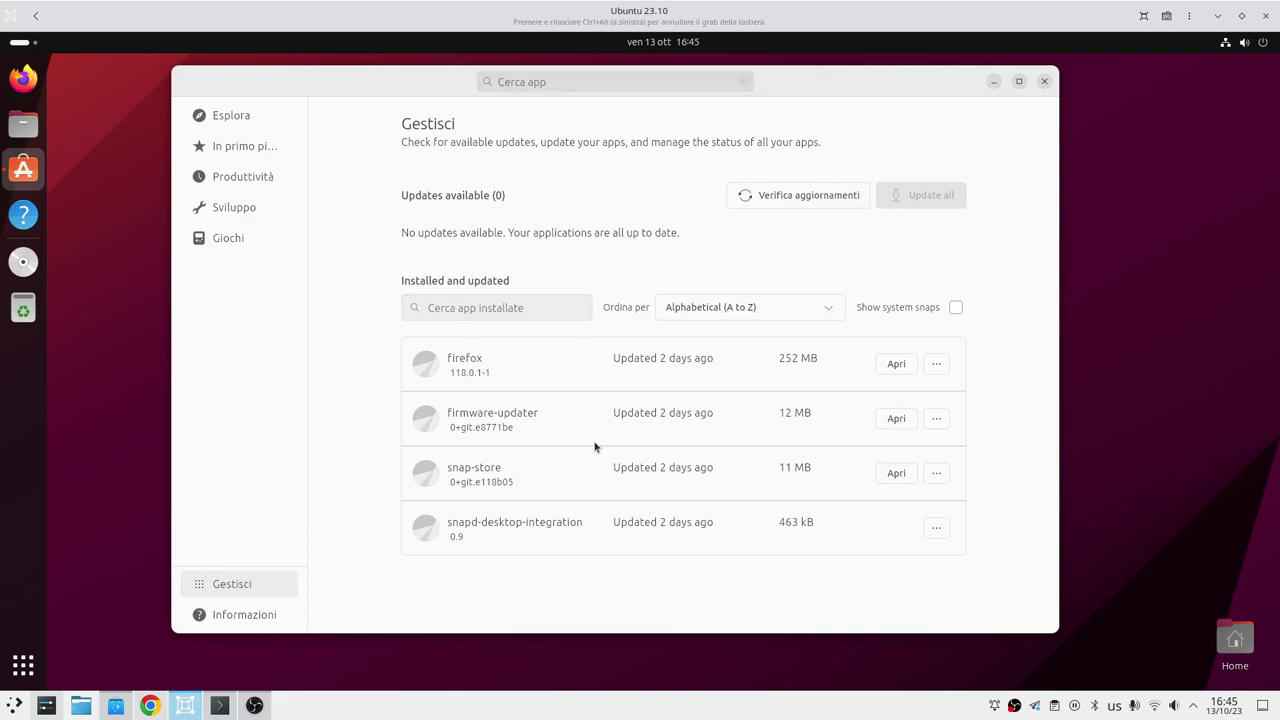